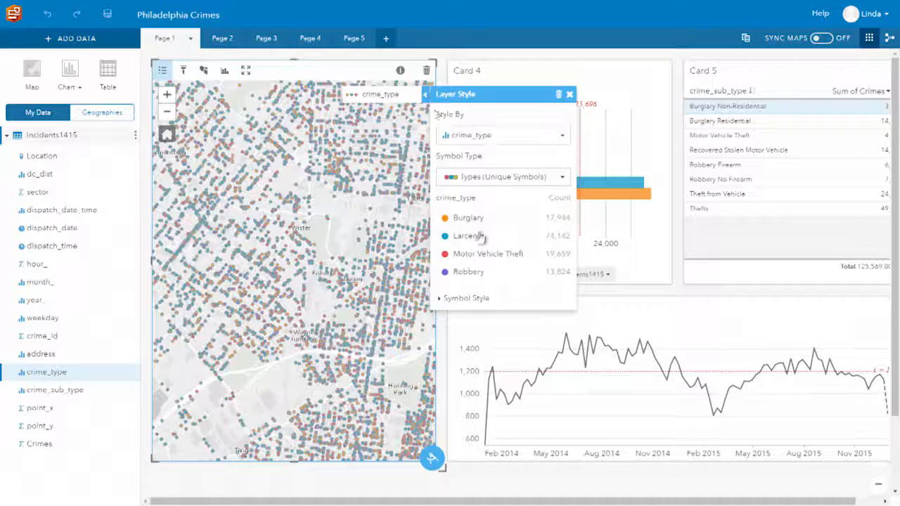
- Highlight Burglary in the map's crime_type legend and Motor Vehicle Theft in the bar chart to compare the linked cards
click(470, 221)
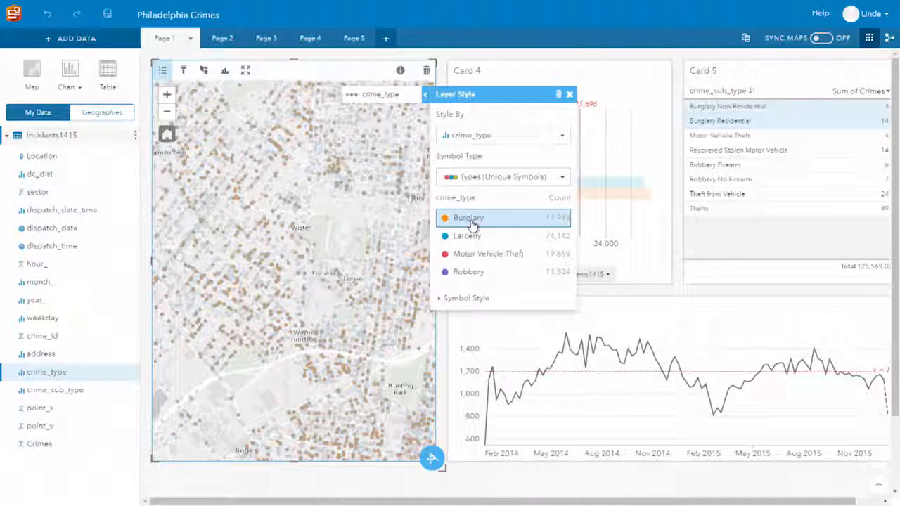
click(472, 223)
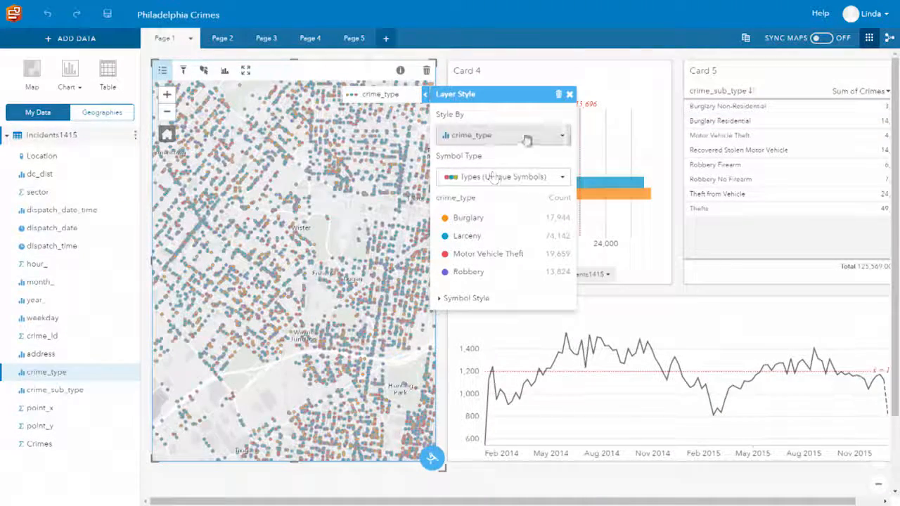
click(569, 94)
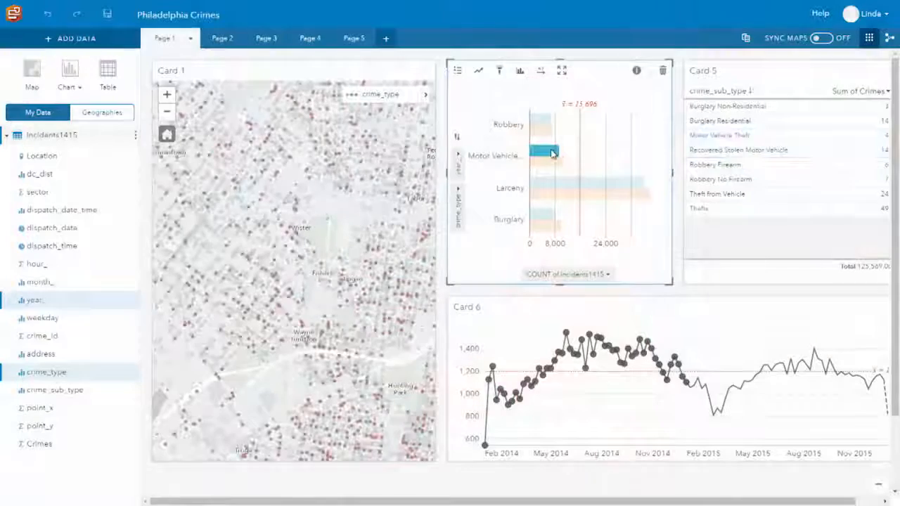
mouse_move(524, 153)
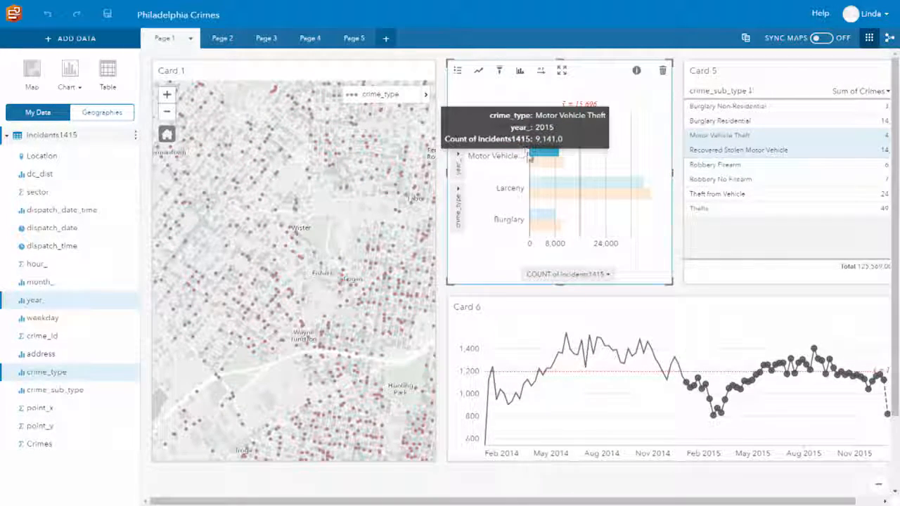
click(653, 137)
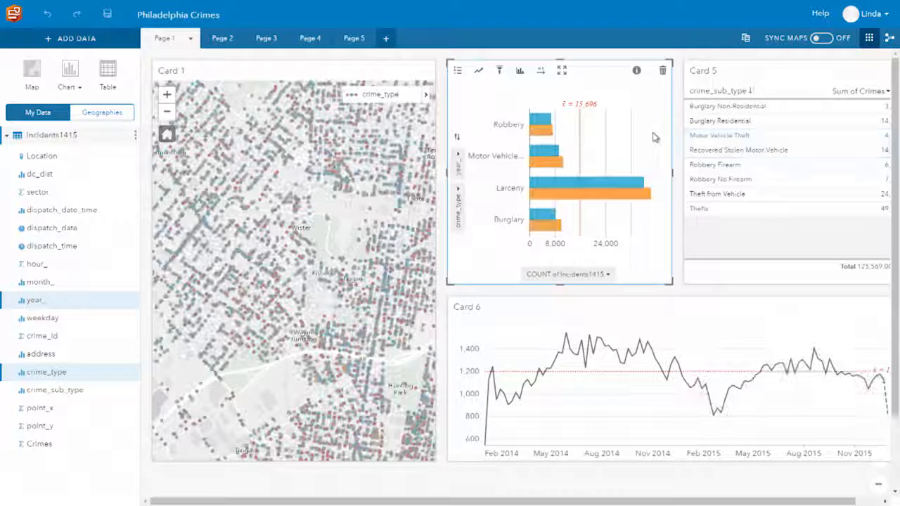
- On Page 2, start adding data and select the Boundaries_District layer from the user's own ArcGIS content
click(223, 39)
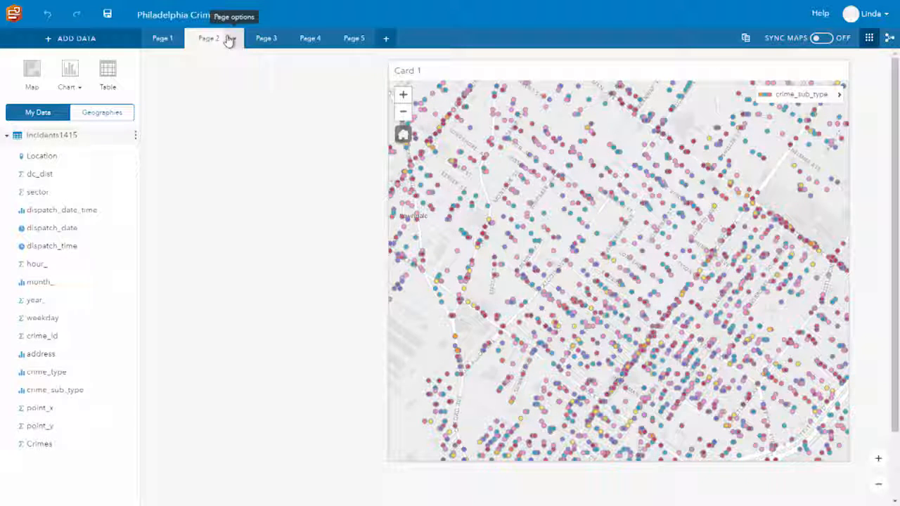
click(84, 38)
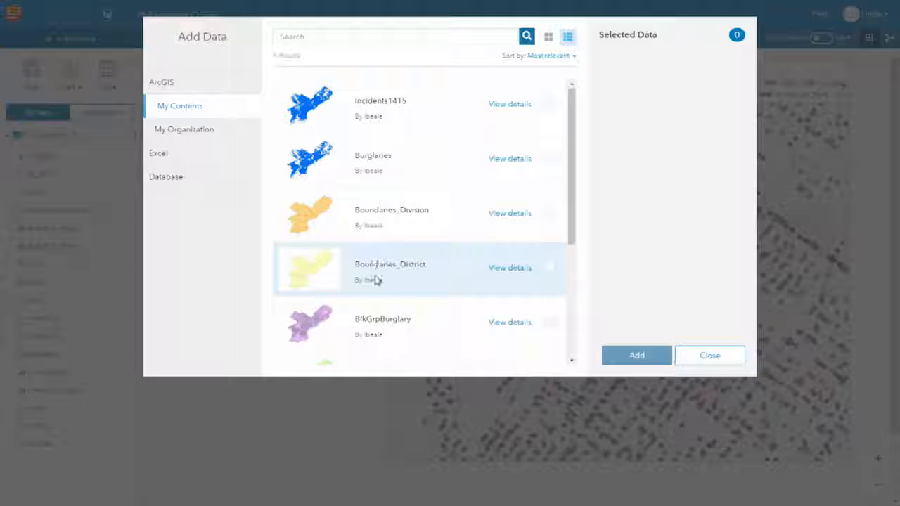
click(374, 280)
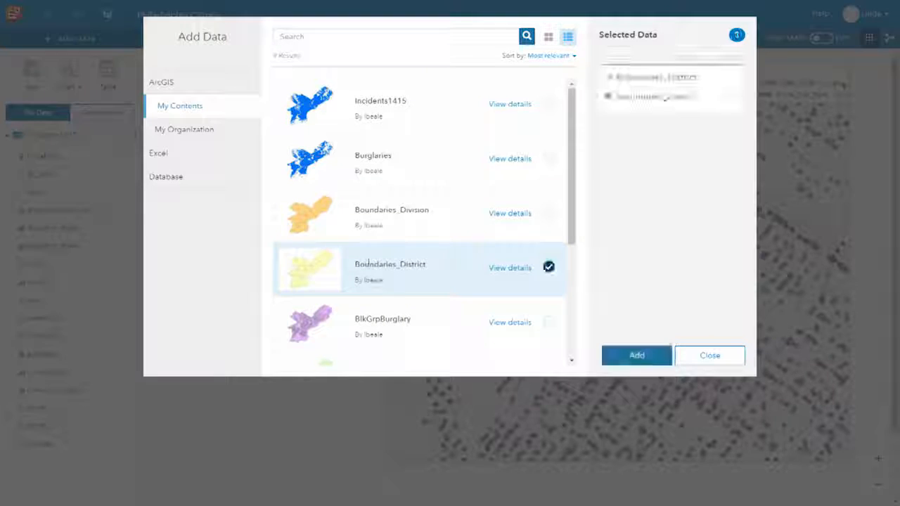
- Include the Excel workbook YearlyCompStat in the selection, check the database connections, and add the selected datasets to the page
click(176, 154)
click(429, 317)
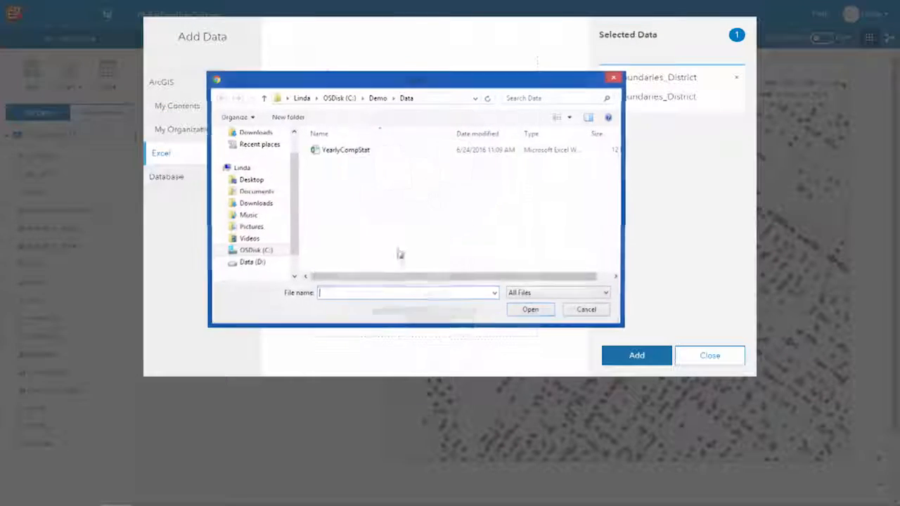
click(344, 151)
click(532, 311)
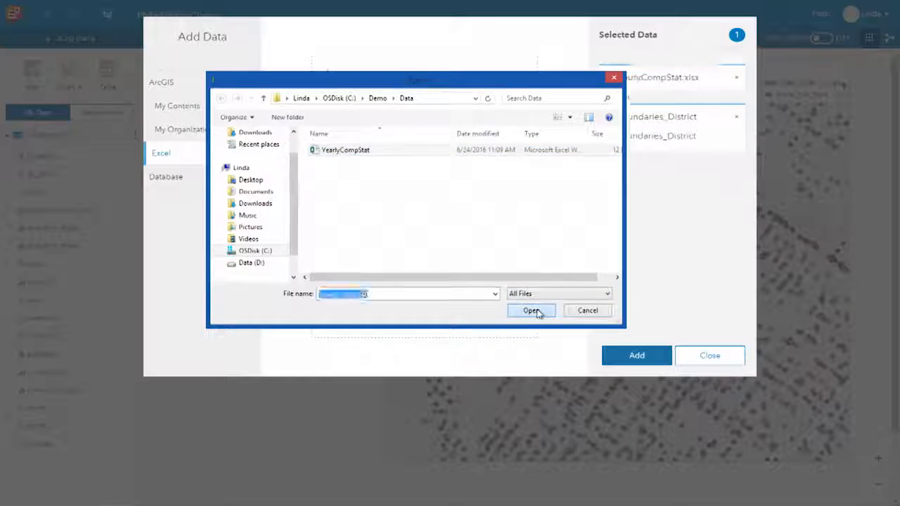
click(181, 185)
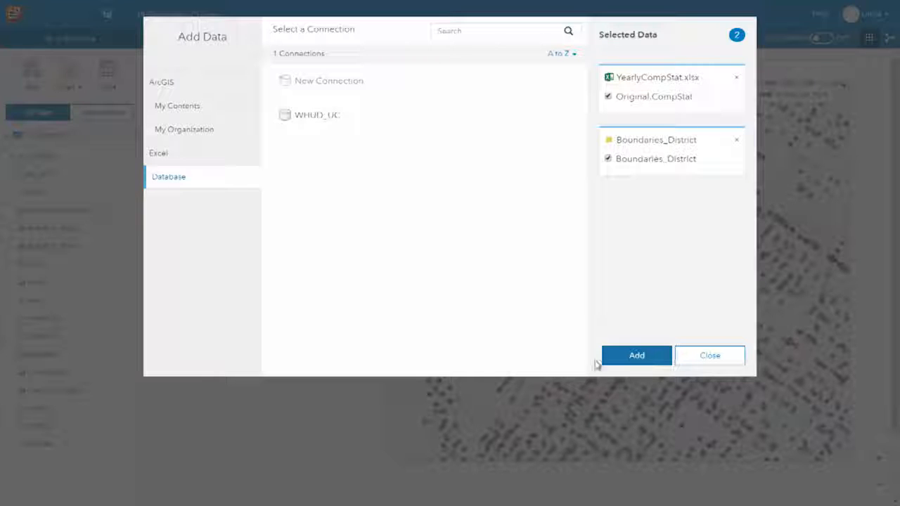
click(637, 356)
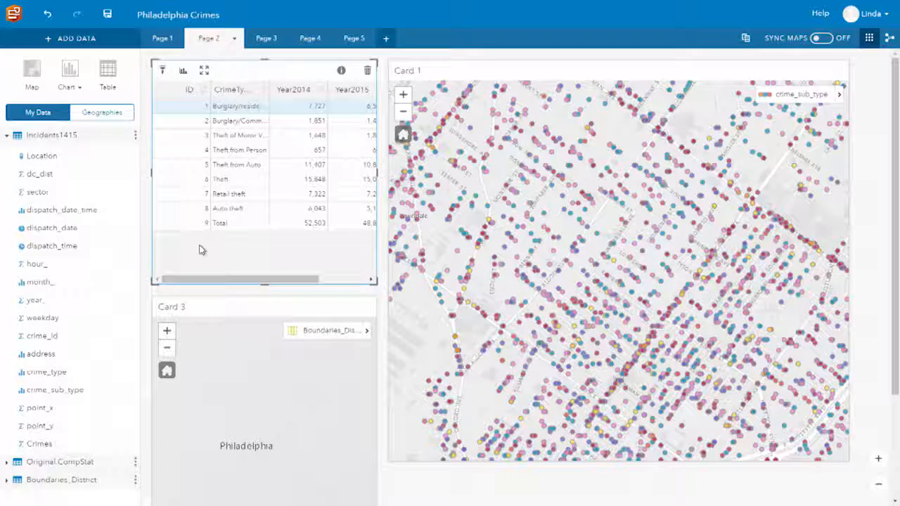
- Collapse the Incidents1415 fields, expand the Original.CompStat fields, and delete the CompStat table card
click(82, 137)
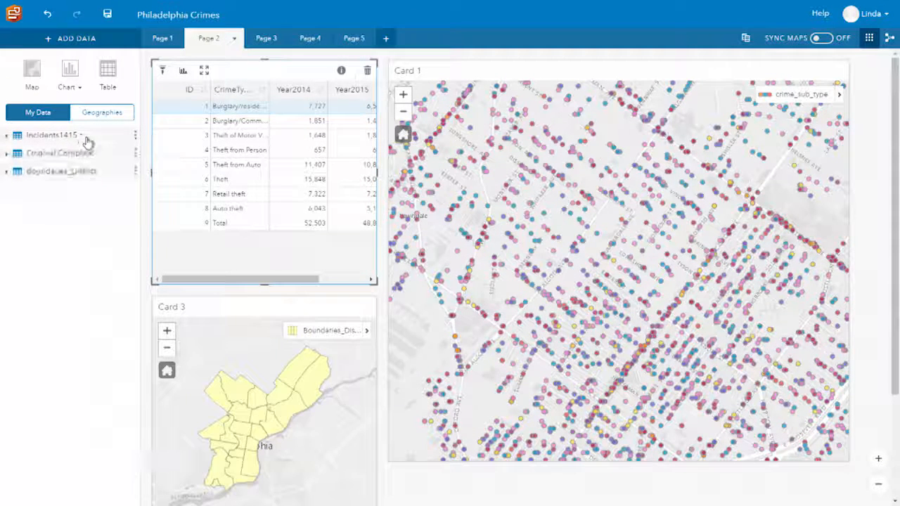
click(135, 155)
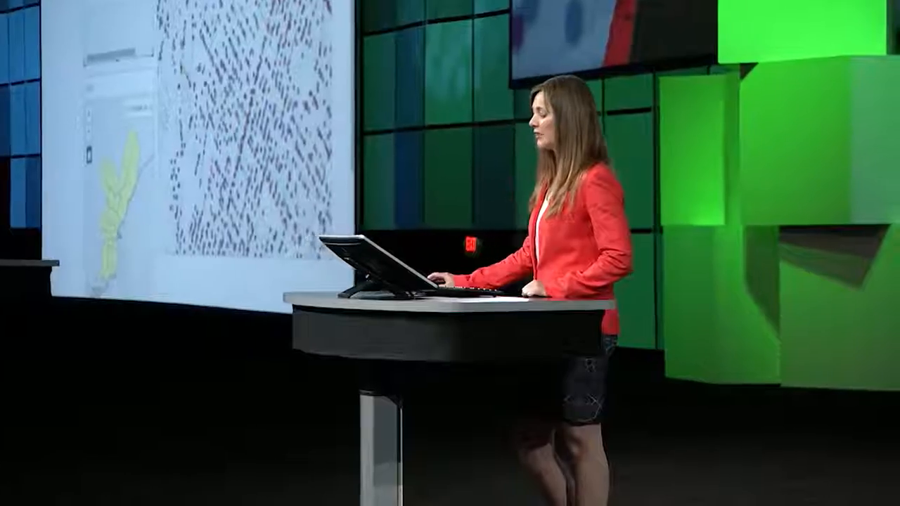
click(367, 72)
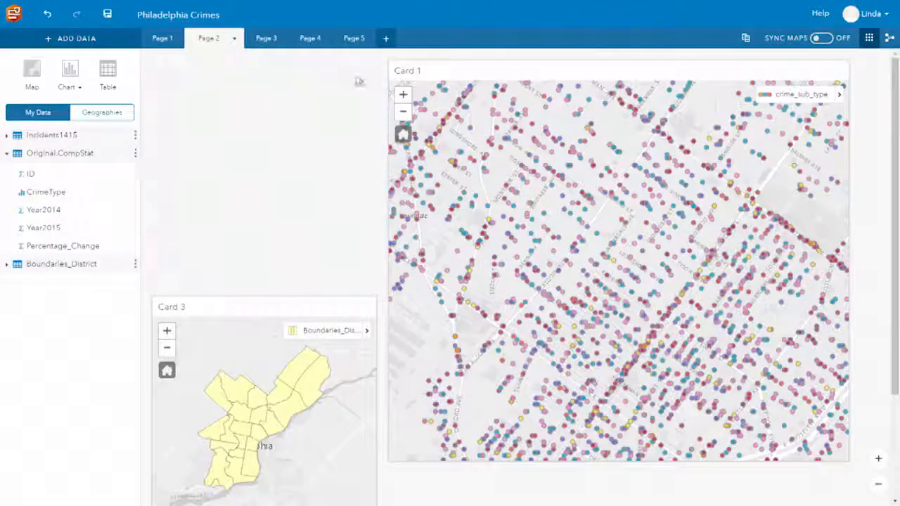
- Create a bar chart of Percentage_Change by CrimeType from Original.CompStat and inspect the Theft of Motor Vehicle Tag bar
click(14, 246)
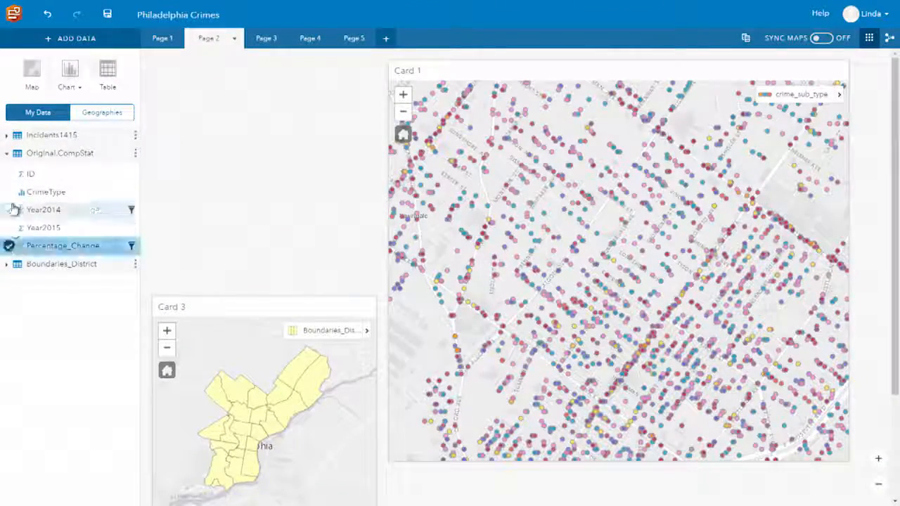
drag(18, 192, 258, 181)
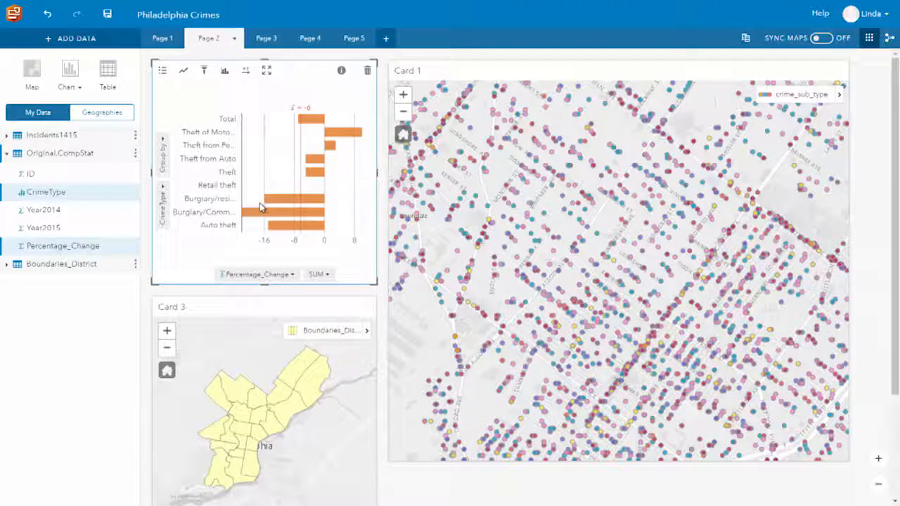
mouse_move(260, 205)
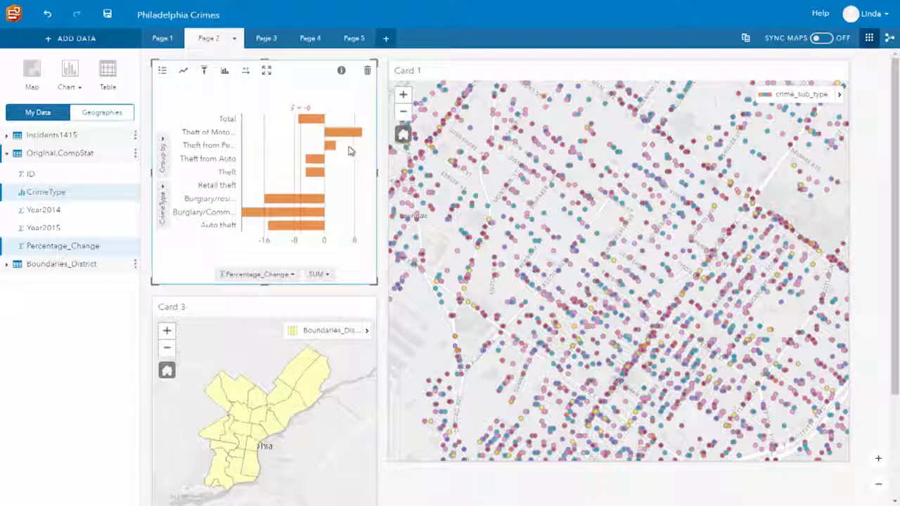
mouse_move(347, 136)
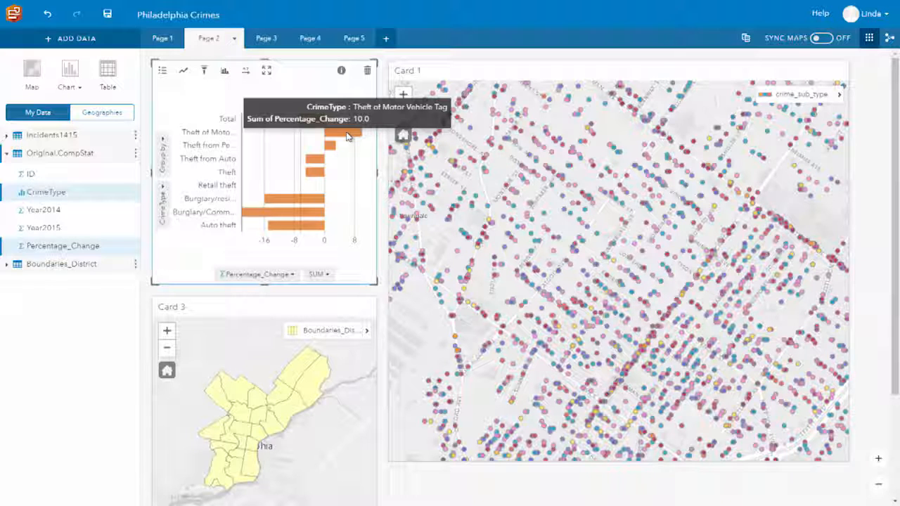
- Convert the crime_sub_type map in Card 1 to a Bubble chart and switch it back to a map
click(521, 70)
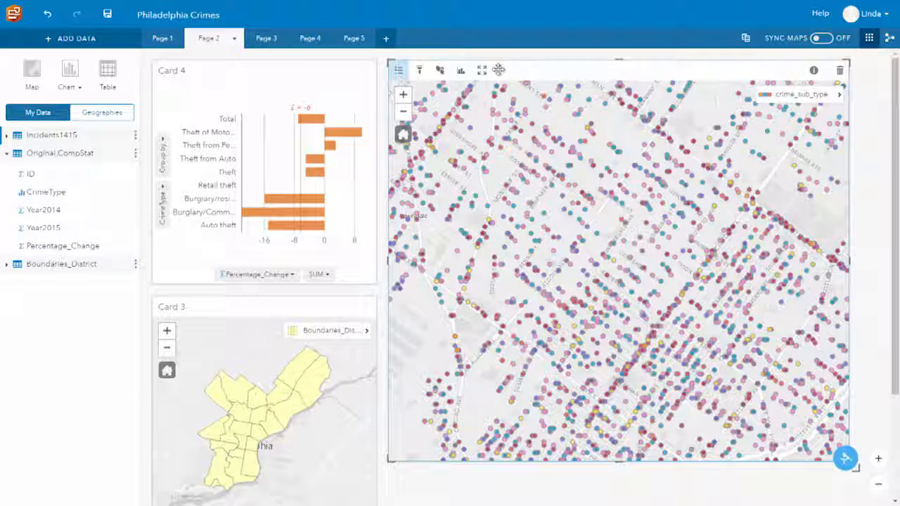
click(461, 71)
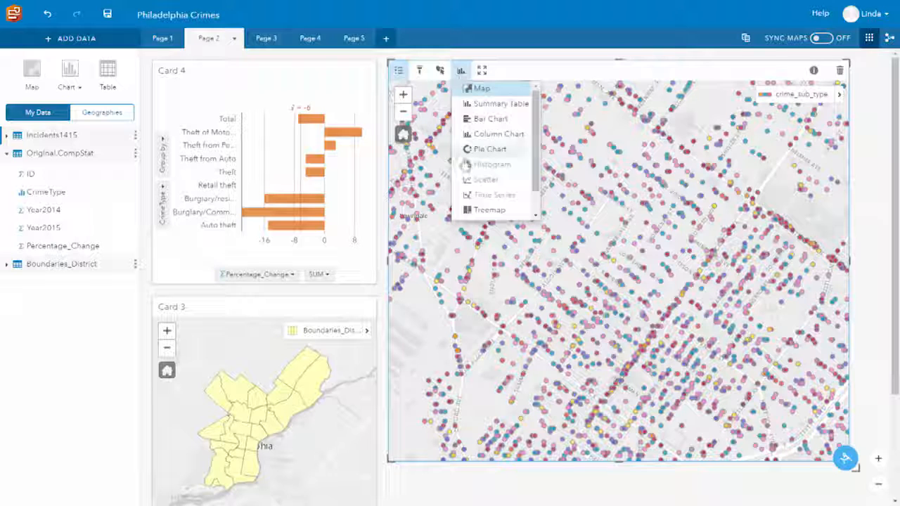
scroll(534, 190, down, 1)
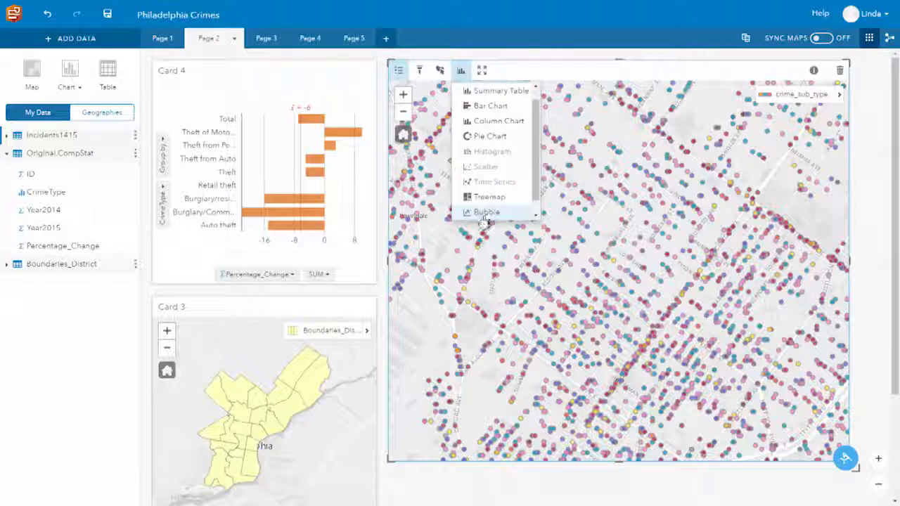
click(482, 213)
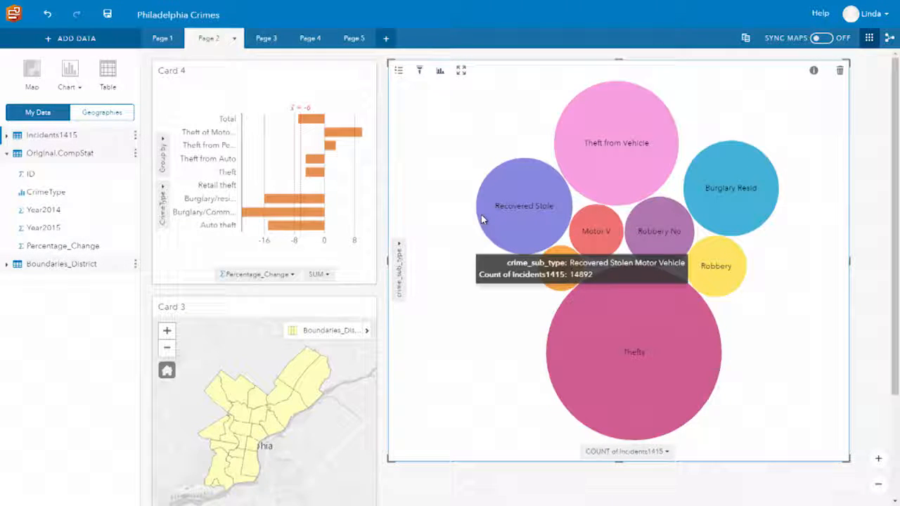
click(441, 71)
click(478, 207)
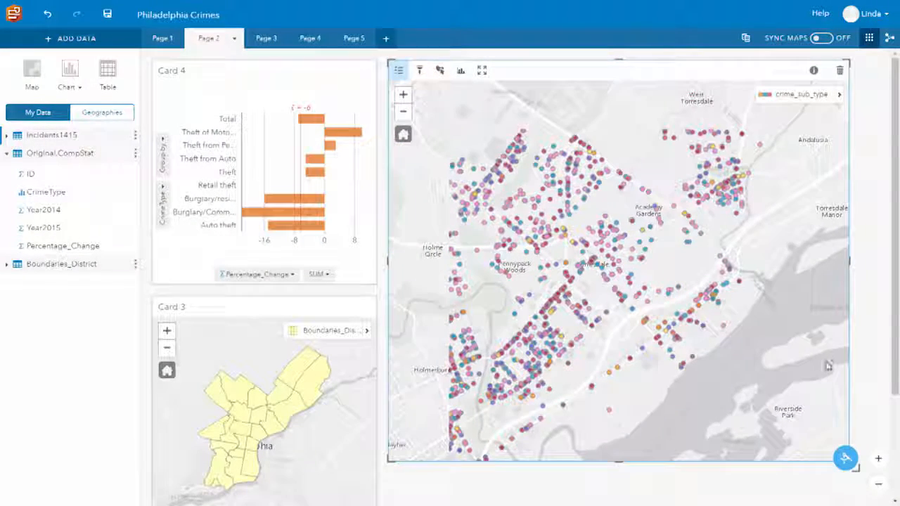
- Review the summary statistics of the crime_sub_type map and return to the map side of the card
click(815, 73)
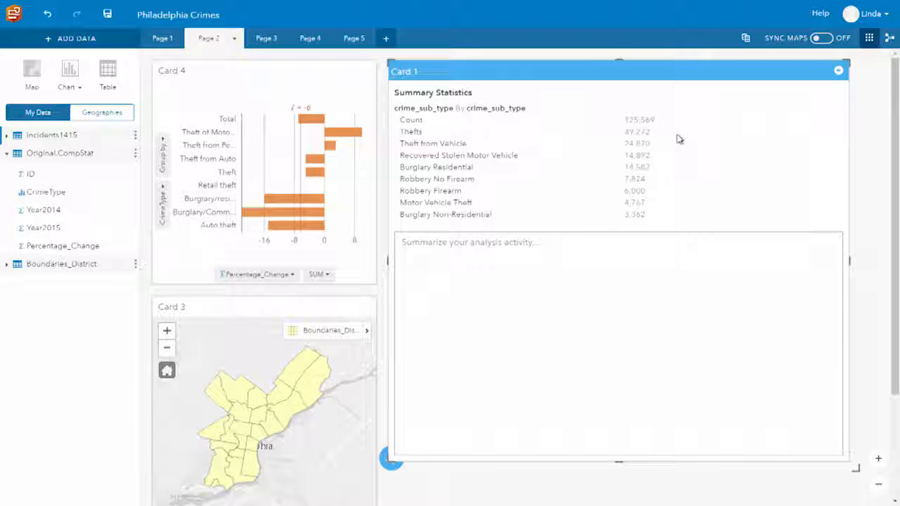
click(836, 73)
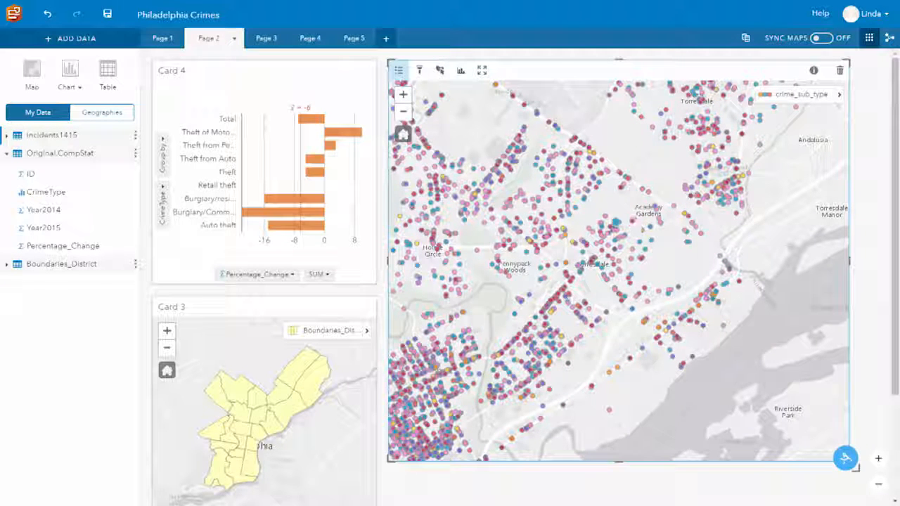
- Go to Page 3 and look over the spatial analysis tools available for the Burglaries map
click(267, 37)
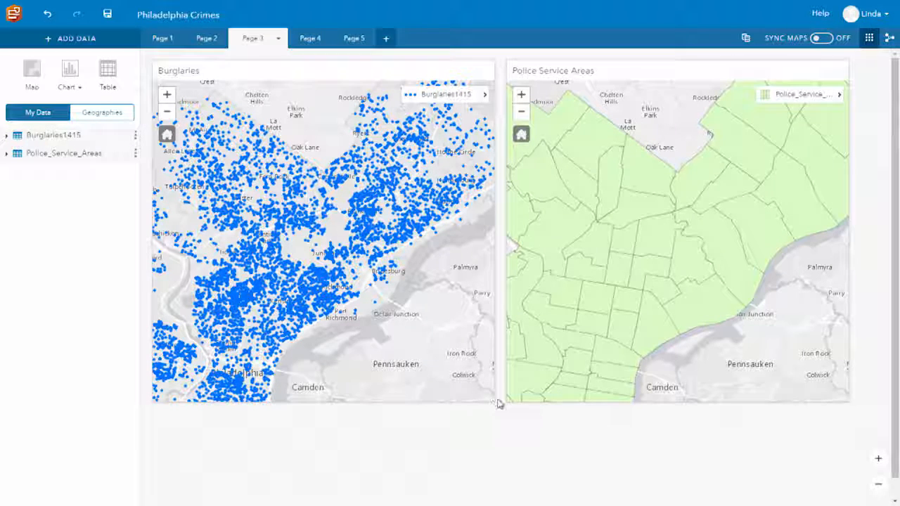
click(475, 395)
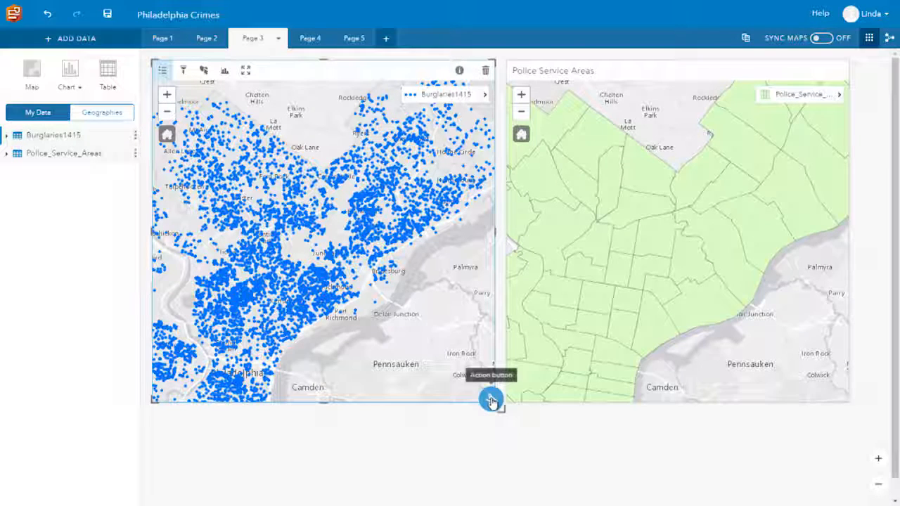
click(491, 401)
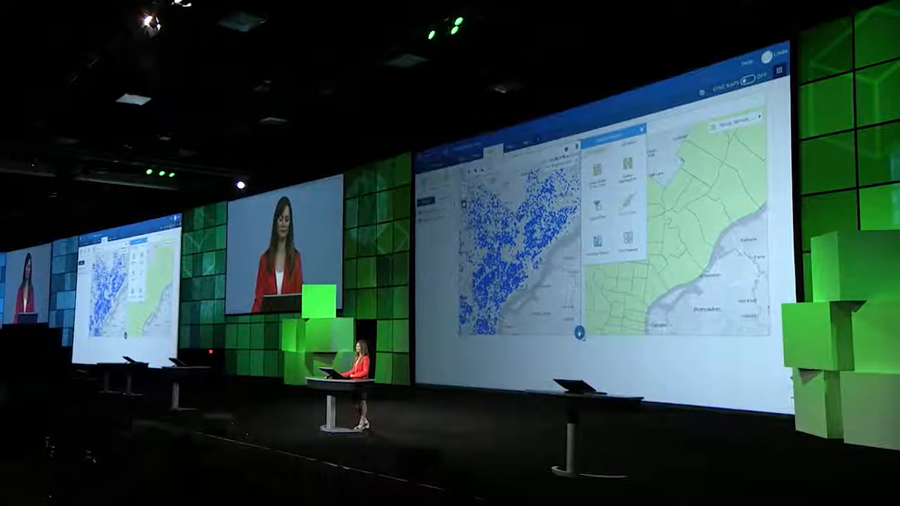
click(581, 334)
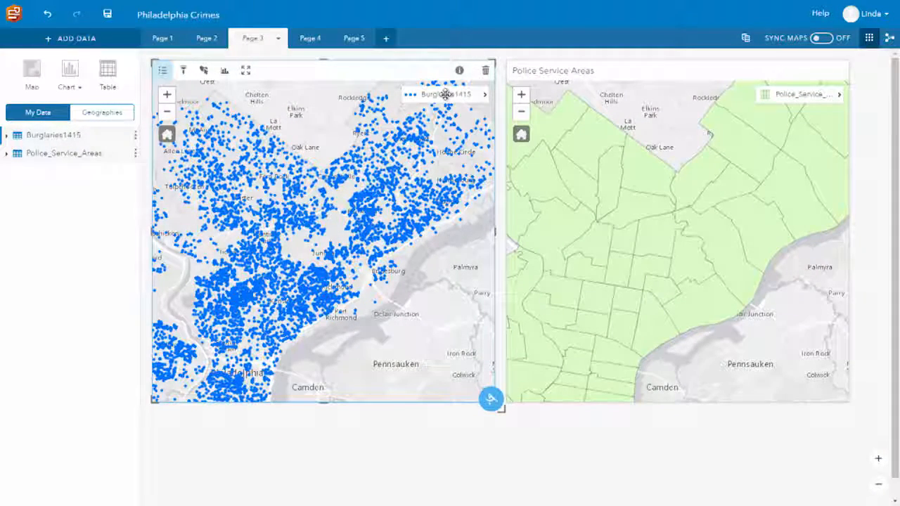
- Run a Spatial Aggregation summarizing Burglaries1415 within Police_Service_Areas on the Police Service Areas map, styled by COUNT of Burglaries1415
drag(445, 94, 739, 352)
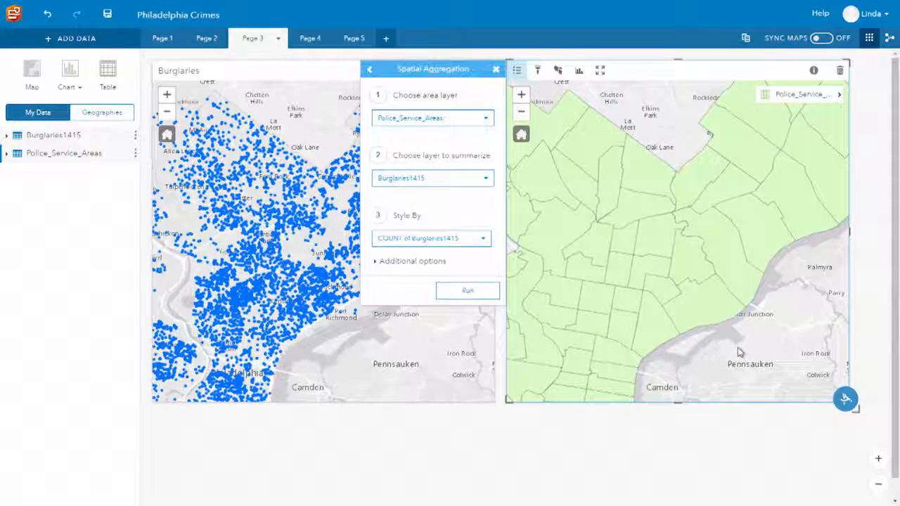
click(467, 291)
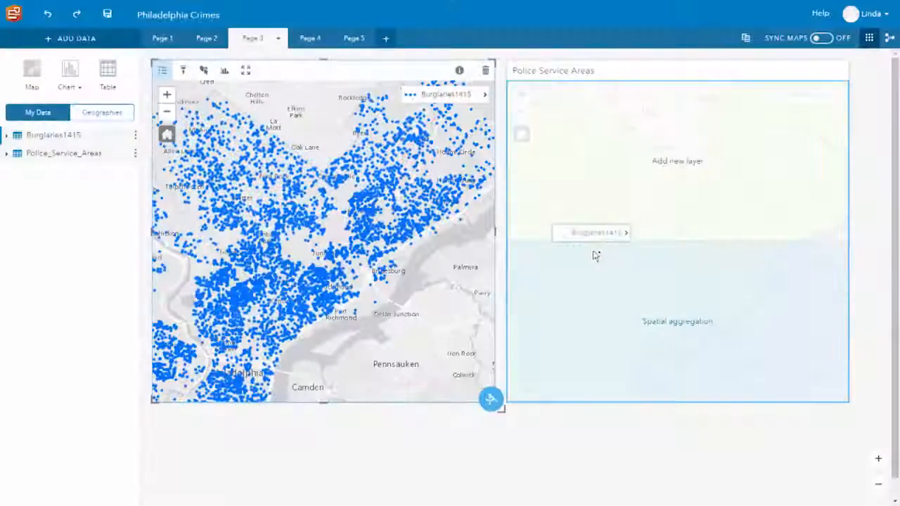
drag(595, 253, 627, 292)
click(484, 294)
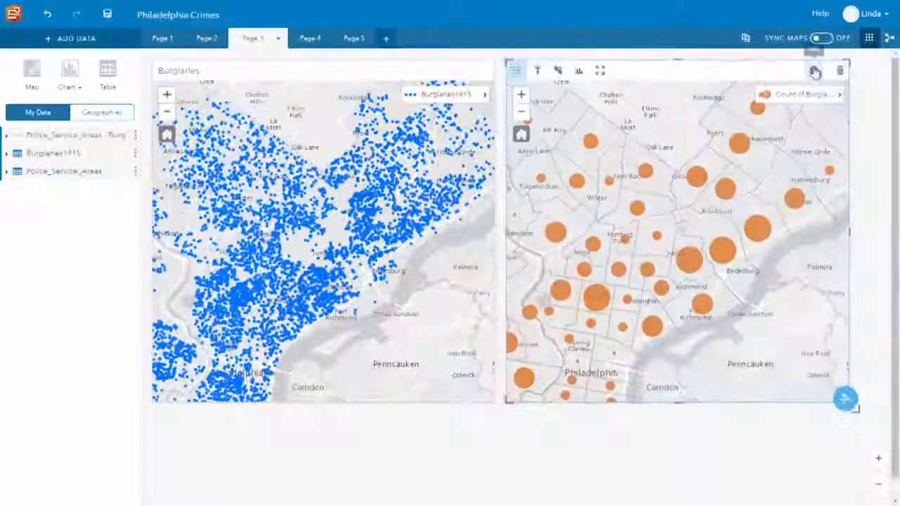
- Review the summary statistics of the aggregated burglary counts on the Police Service Areas card, and flip the card back
click(814, 73)
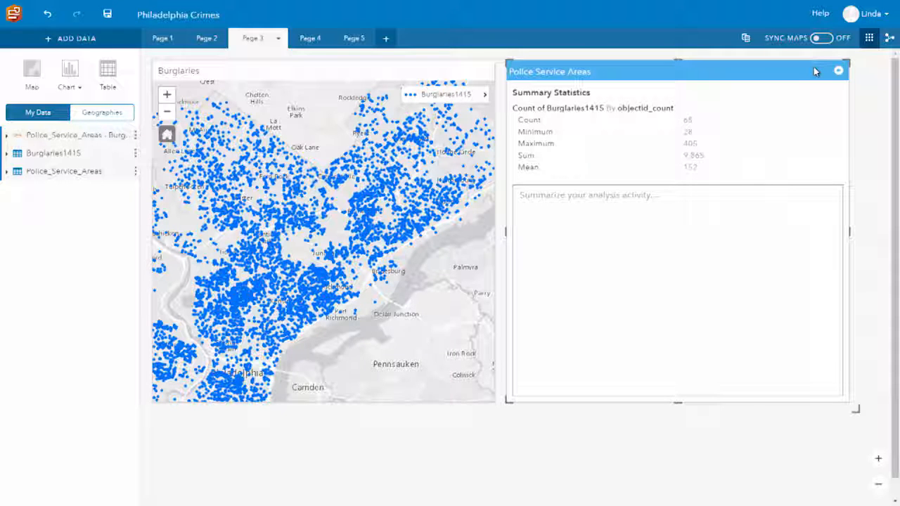
click(838, 71)
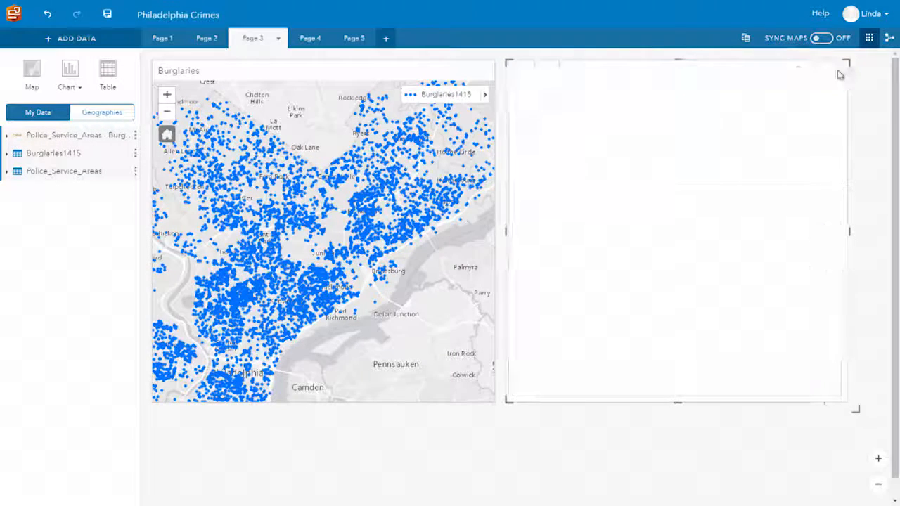
- Delete the Burglaries map card on Page 3 and create a bar chart of Count of Burglaries1415 by psa_num
click(66, 138)
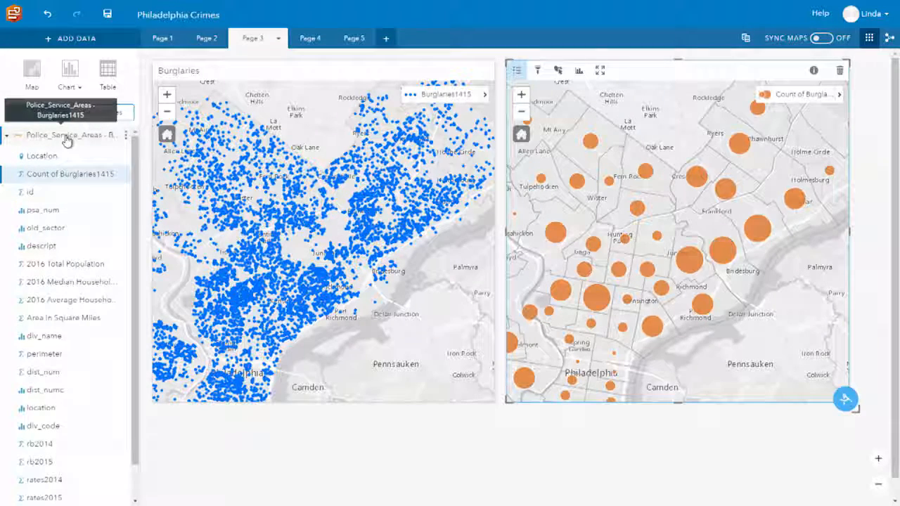
click(14, 177)
click(11, 176)
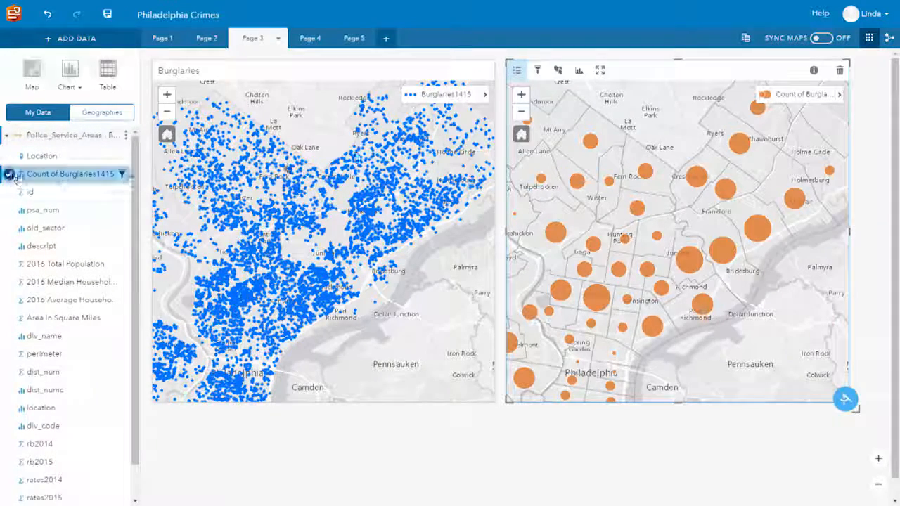
click(457, 73)
click(486, 71)
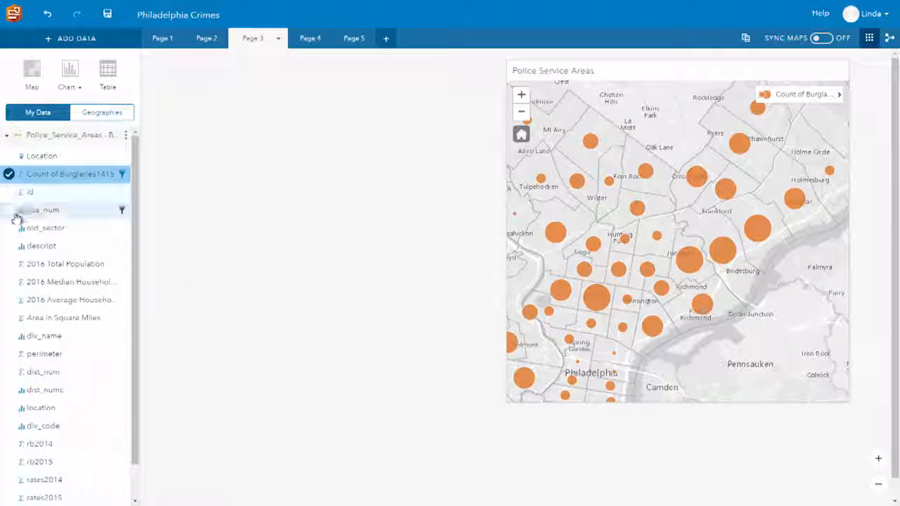
click(52, 213)
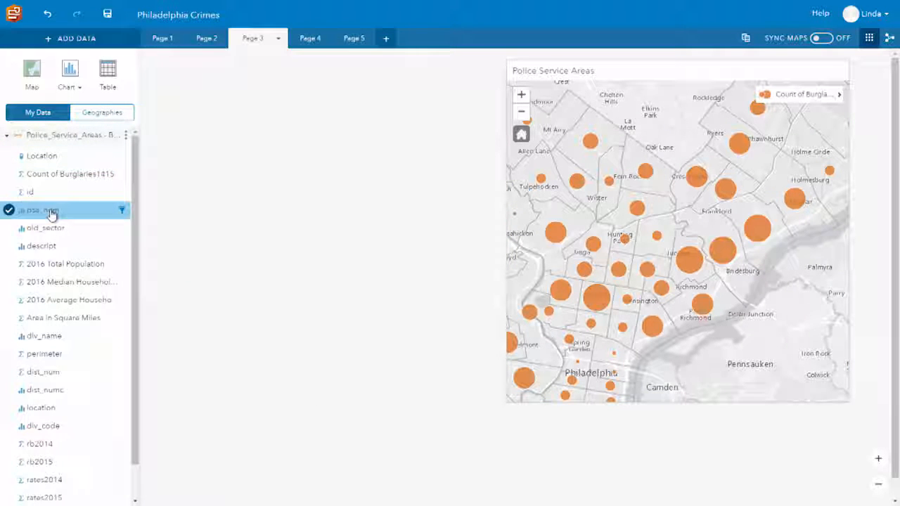
click(10, 176)
drag(56, 179, 261, 169)
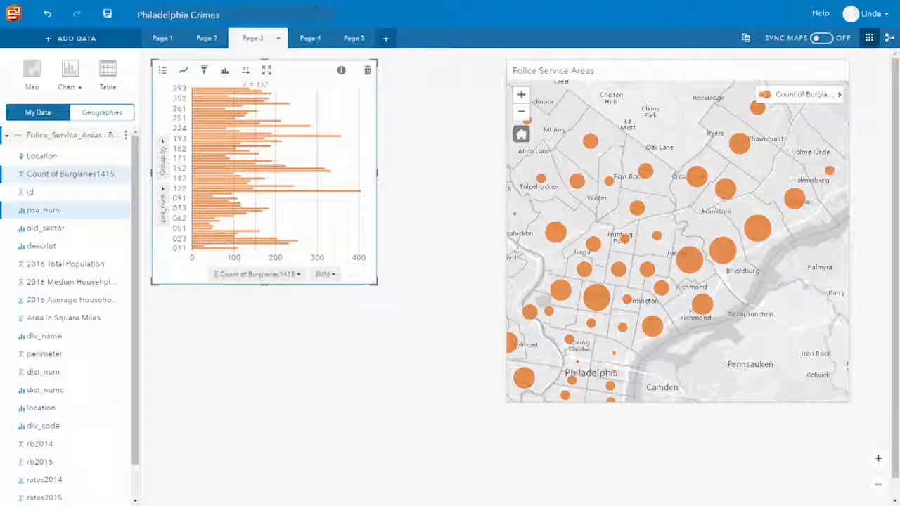
- On Page 4, highlight a police service area across the linked 2014 and 2015 cards and review the Police_Service_Areas data table
click(307, 39)
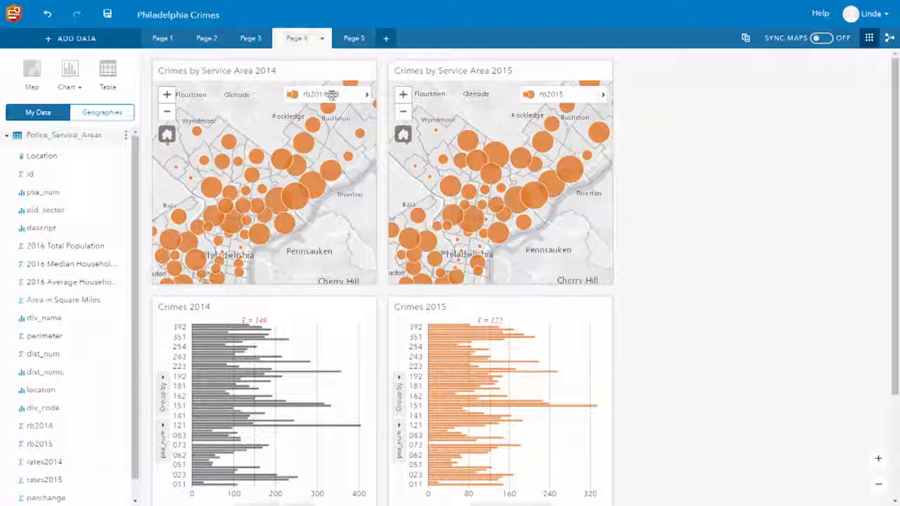
click(502, 161)
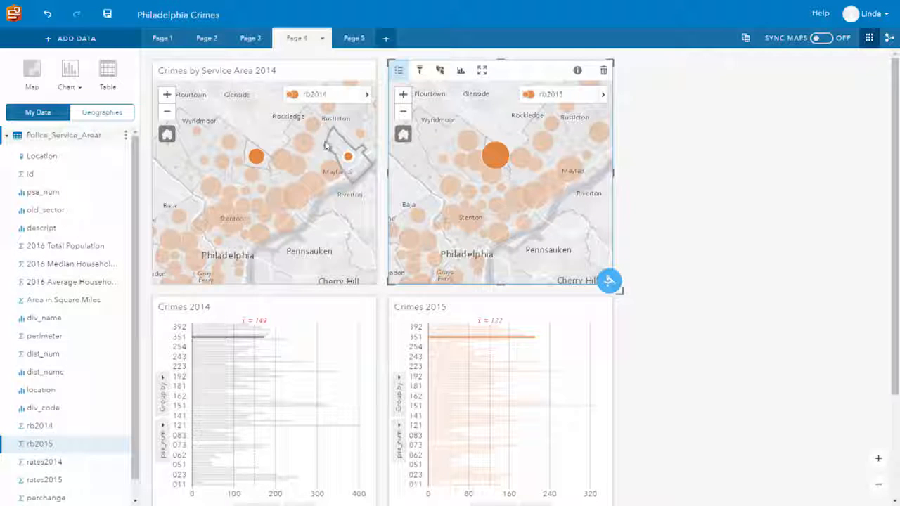
click(274, 124)
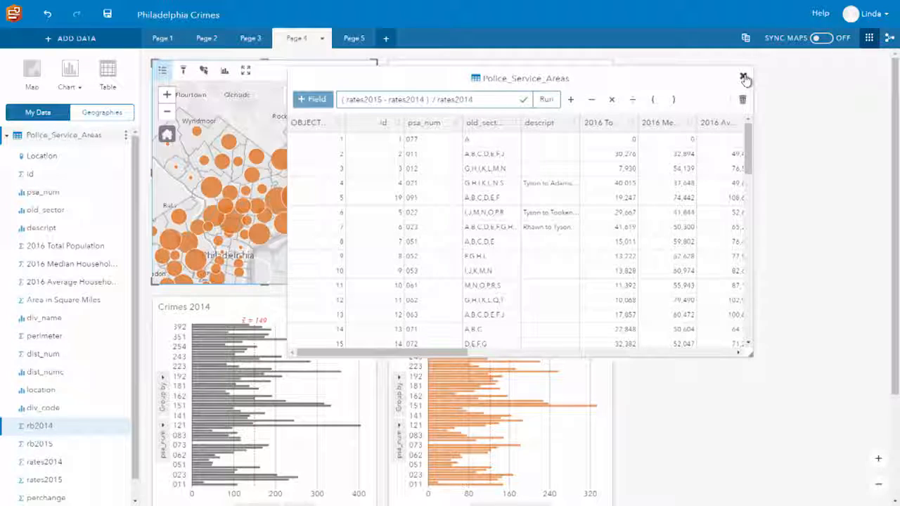
click(744, 78)
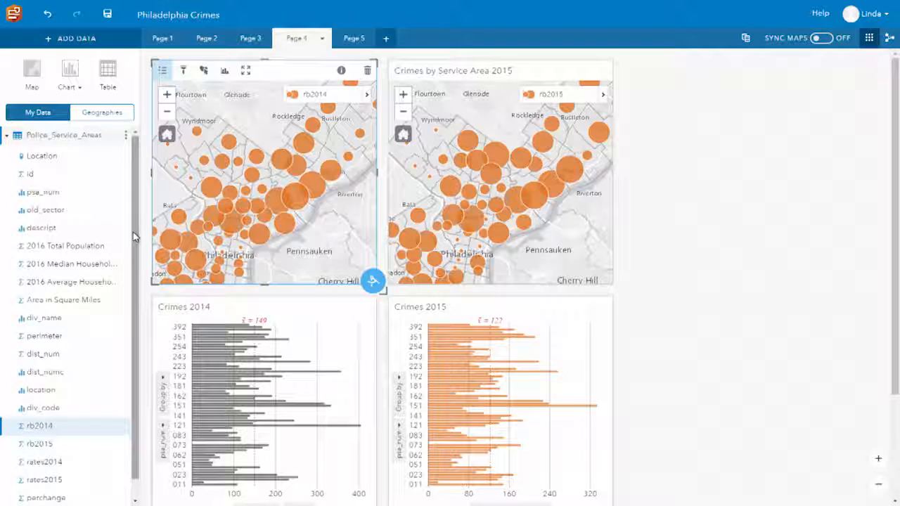
- Change the rates2015 field to the Rate/Ratio type and apply it to the Crimes by Service Area 2015 map
scroll(135, 237, down, 1)
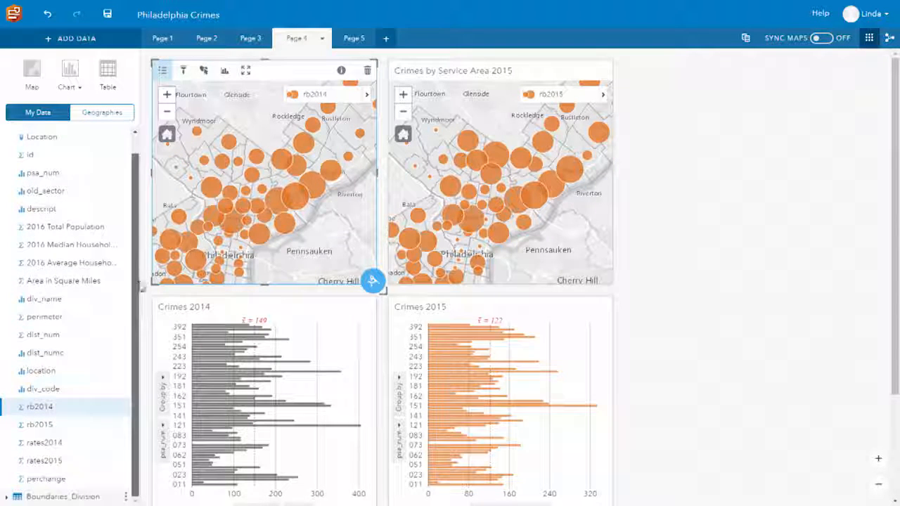
click(21, 463)
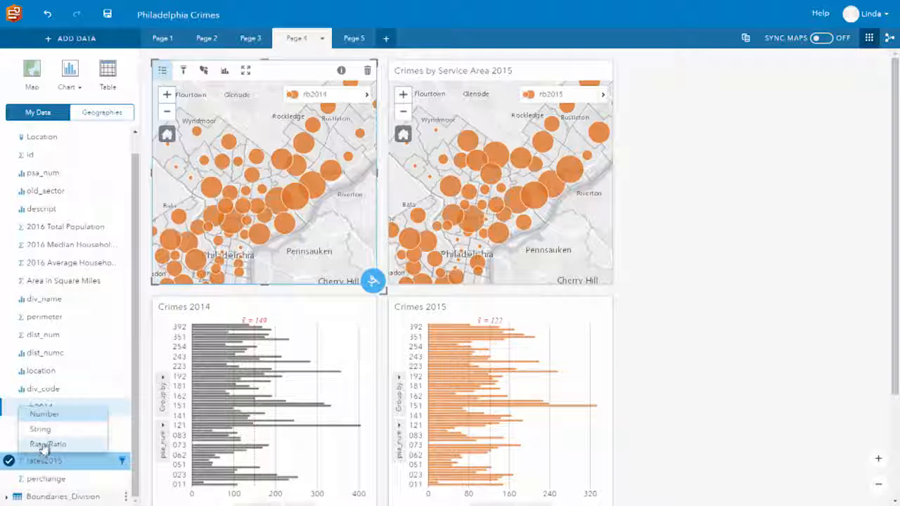
click(46, 446)
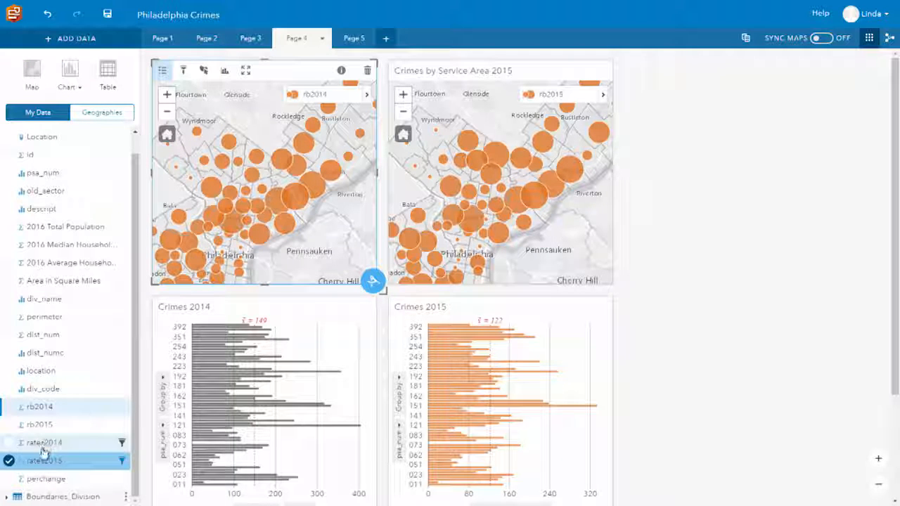
drag(43, 461, 450, 189)
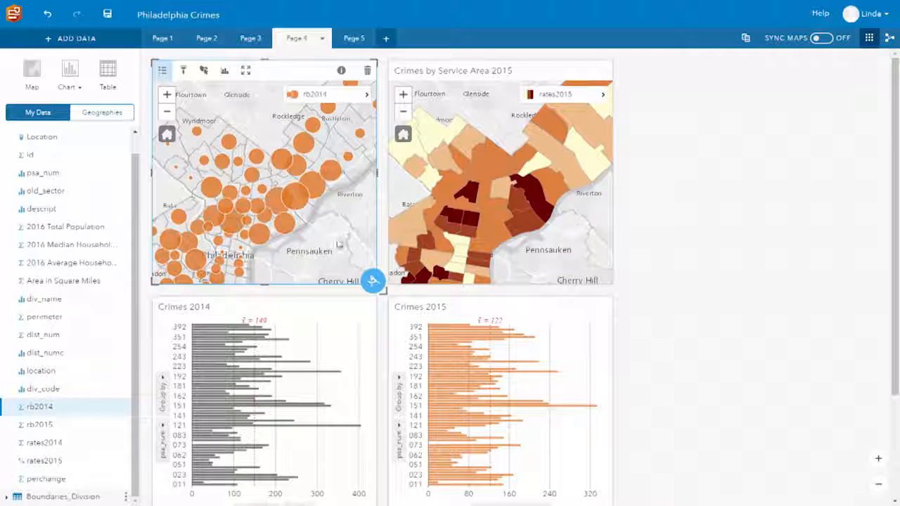
- Create a scatter plot card from the rb2015 and rates2015 fields in the empty area beside the 2015 map
click(16, 461)
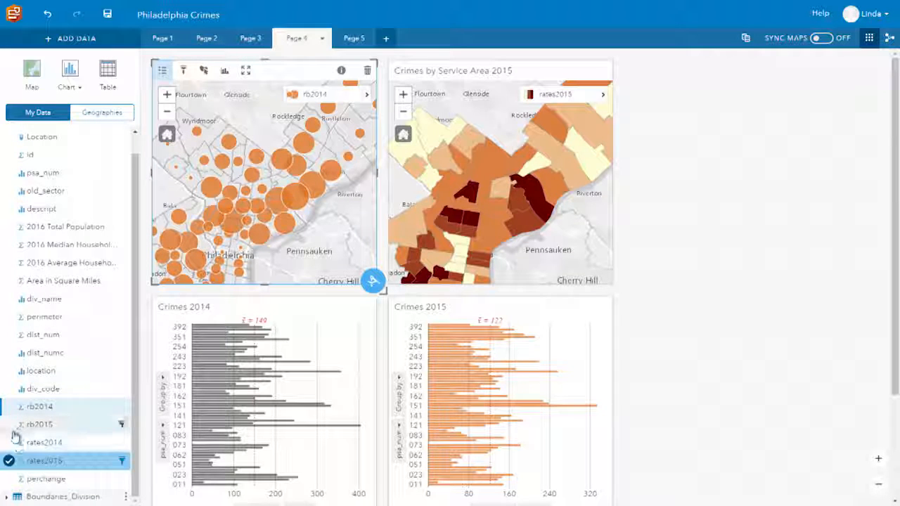
click(16, 425)
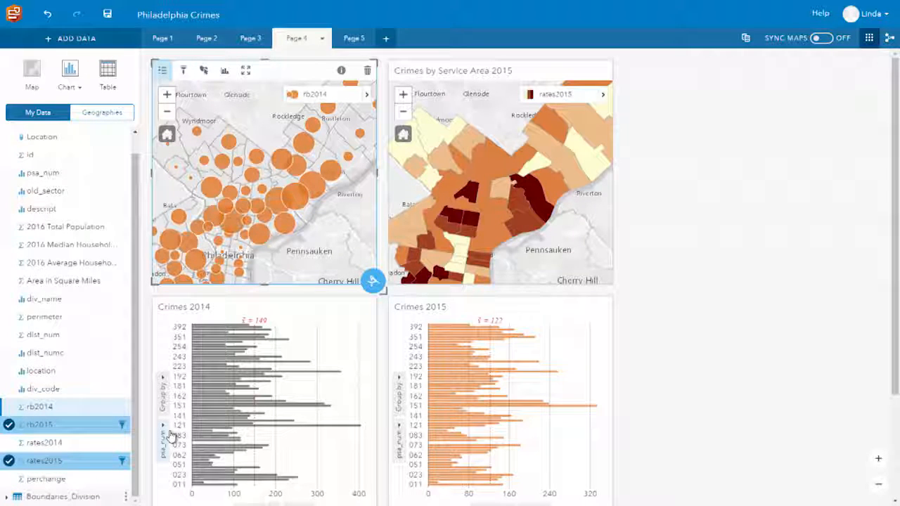
drag(83, 425, 731, 195)
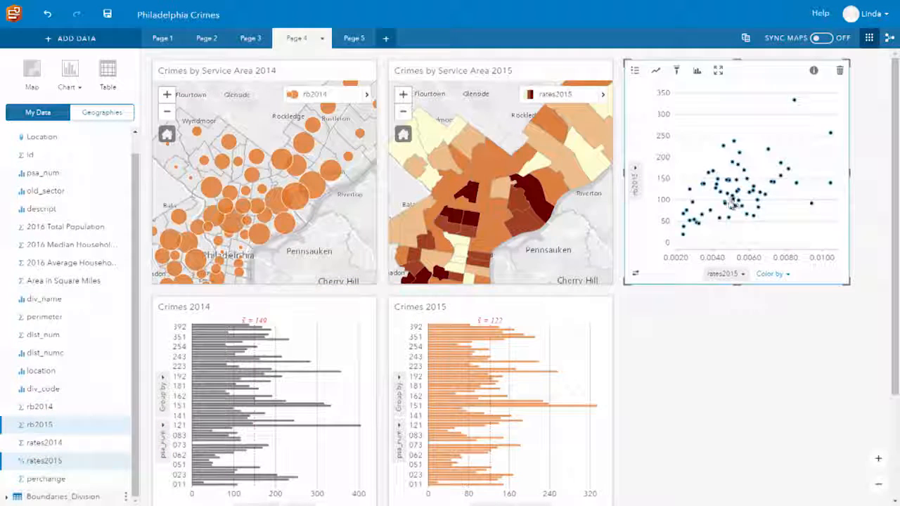
mouse_move(731, 203)
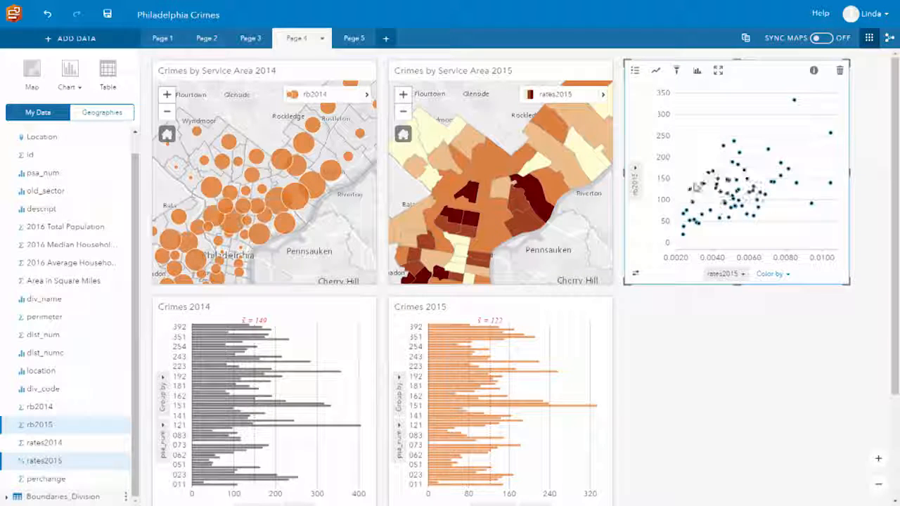
- Add a Linear trend line to the rb2015 and rates2015 scatter plot through its chart statistics
click(656, 73)
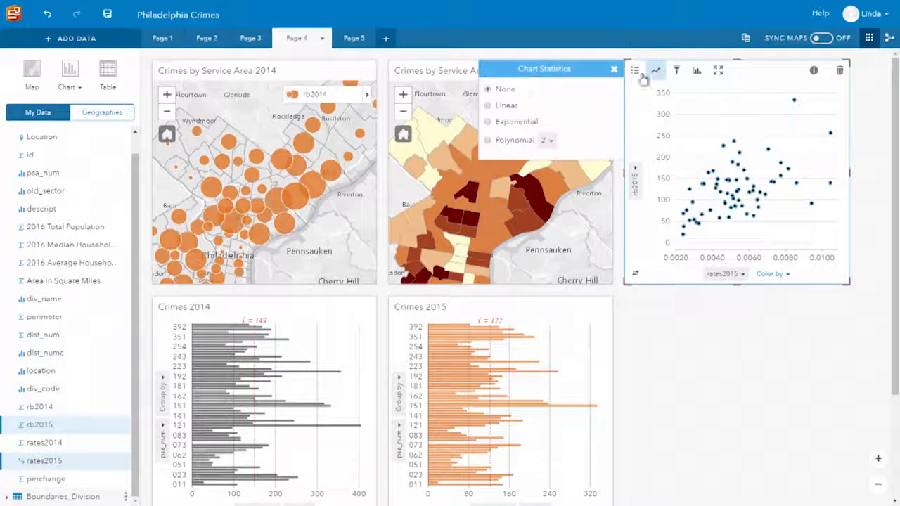
click(511, 106)
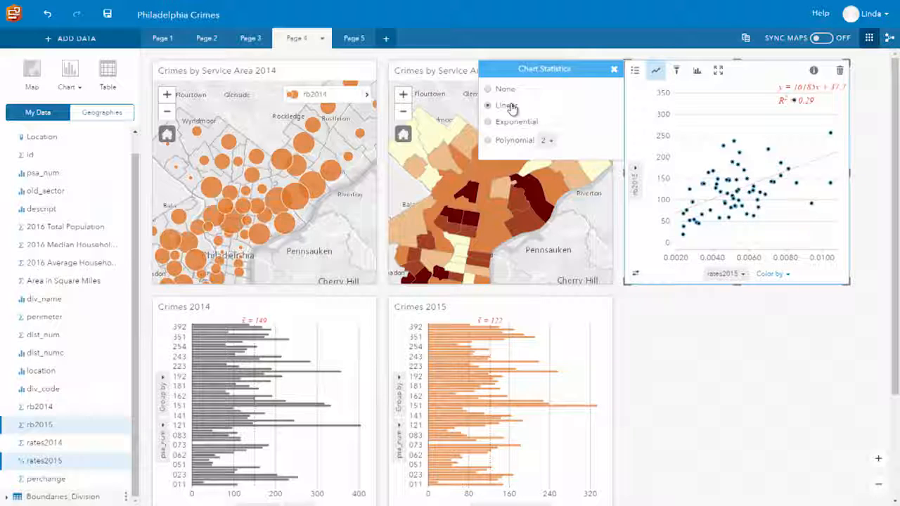
click(613, 70)
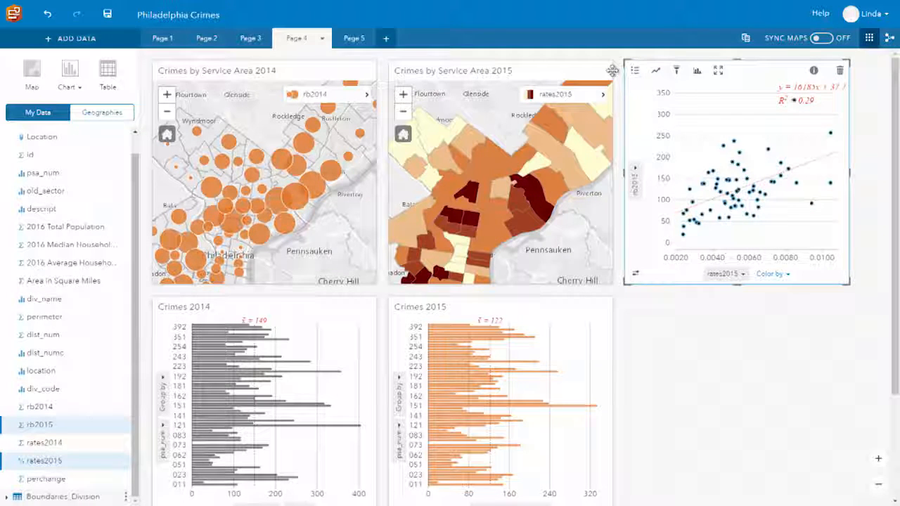
- On Page 5, run a Spatial Filter of Burglaries1415 by the selected Boundaries_Division area using Intersects, and clear the division selection on Card 1
click(353, 38)
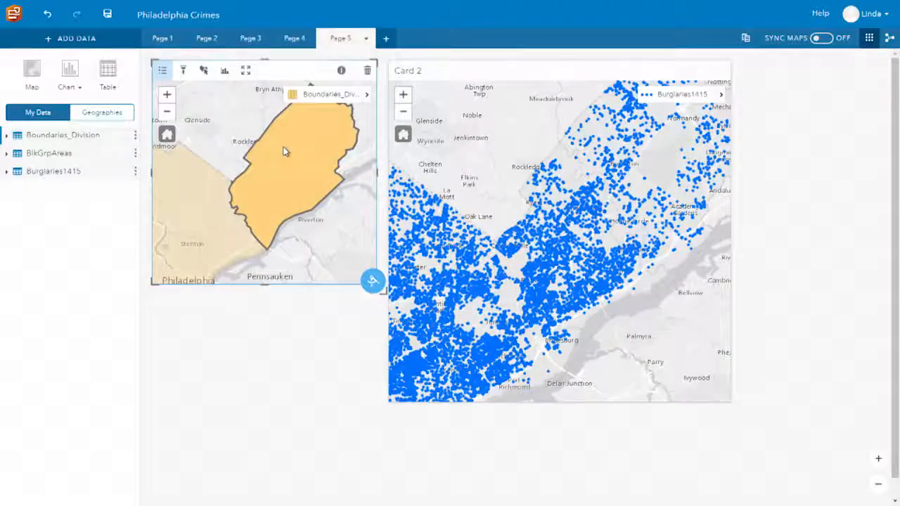
drag(285, 152, 649, 343)
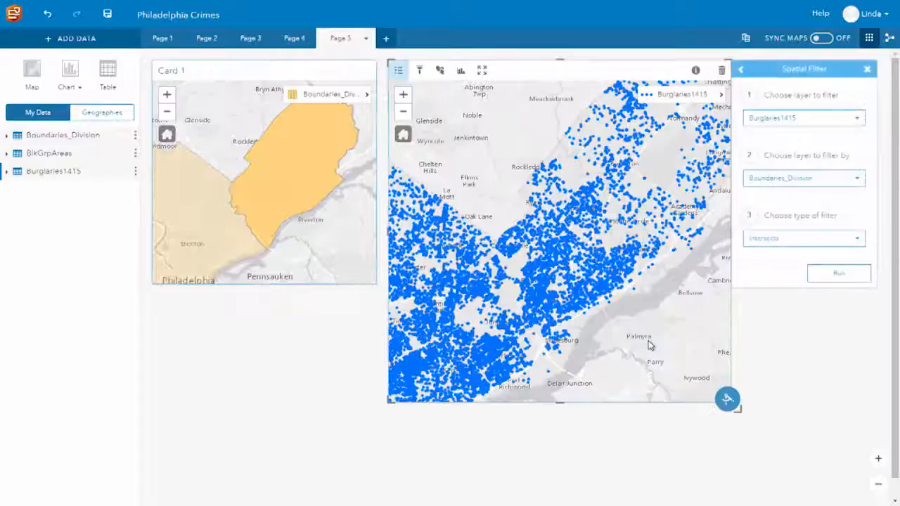
click(838, 271)
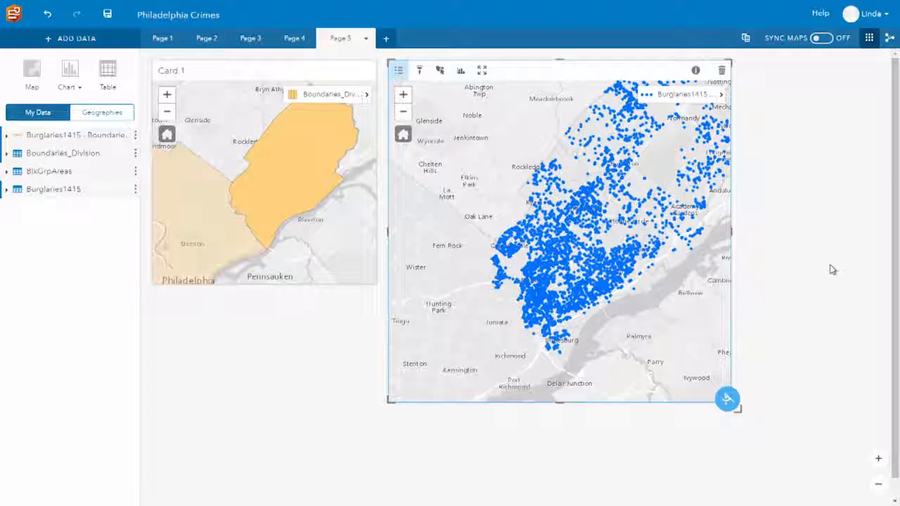
click(362, 263)
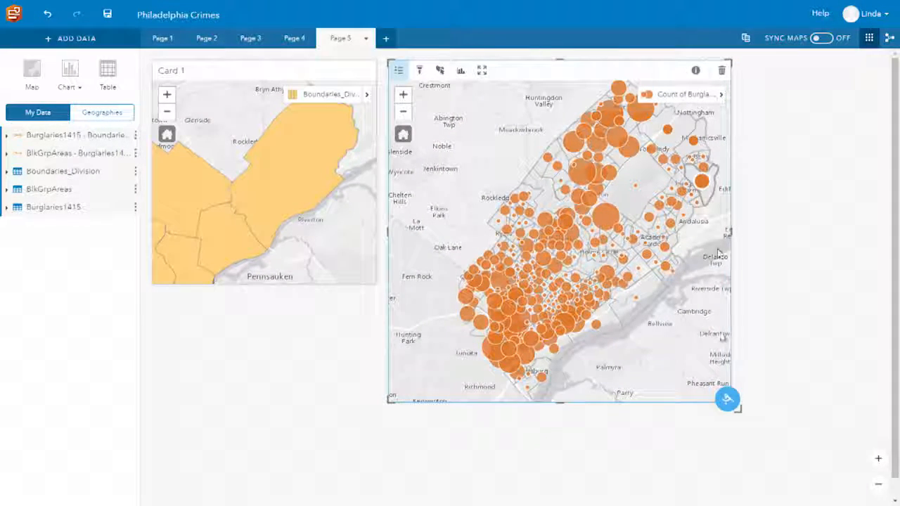
- Answer "How is it distributed?" for Card 2 by generating a histogram of the burglary count per block group area, and reposition the histogram card
click(728, 399)
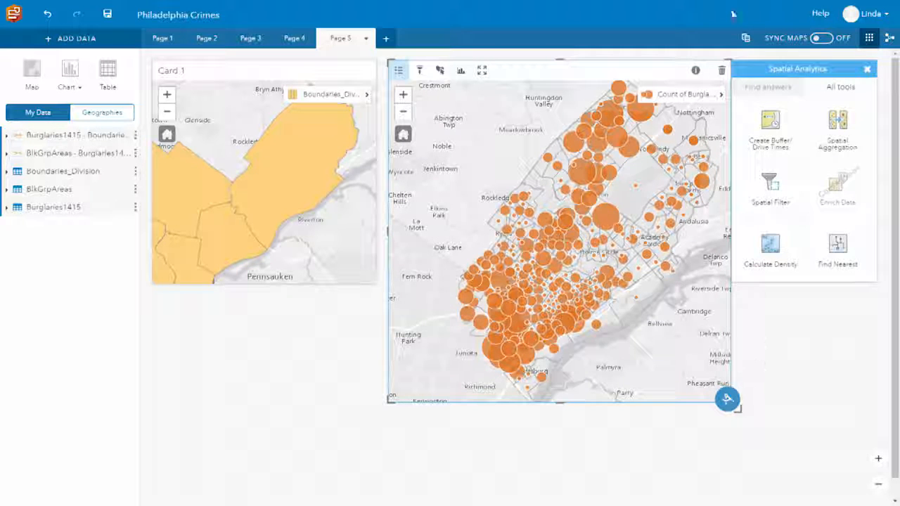
click(770, 86)
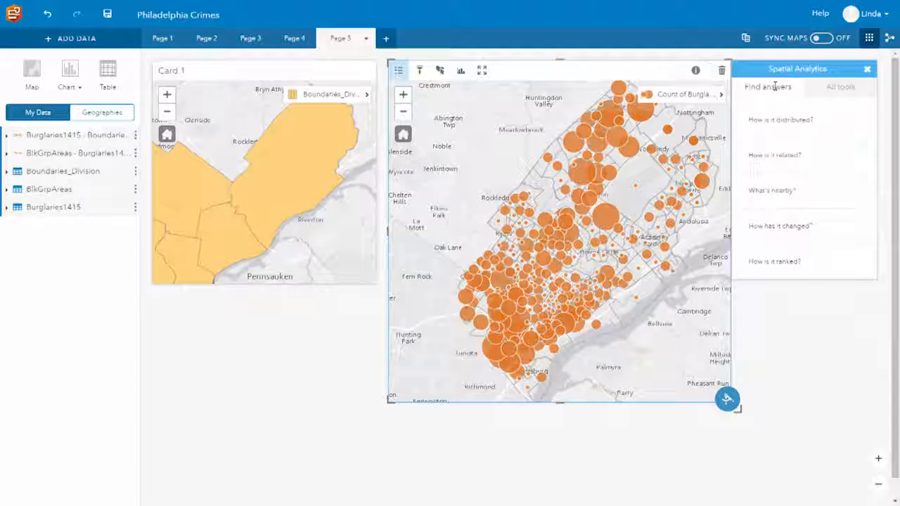
click(800, 119)
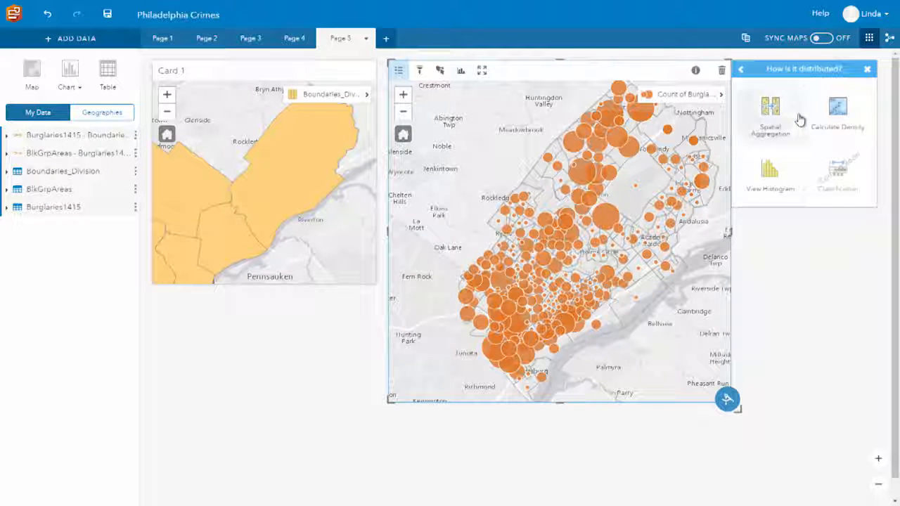
click(788, 163)
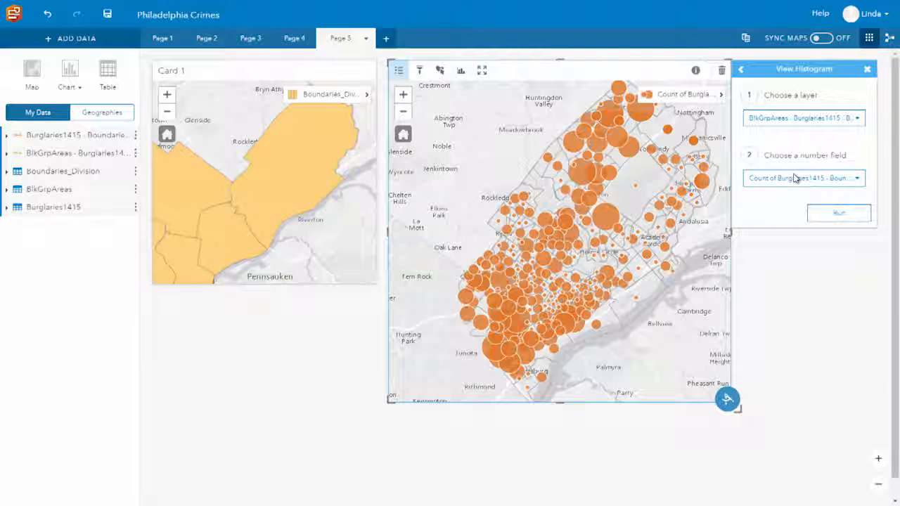
click(835, 211)
drag(593, 136, 358, 223)
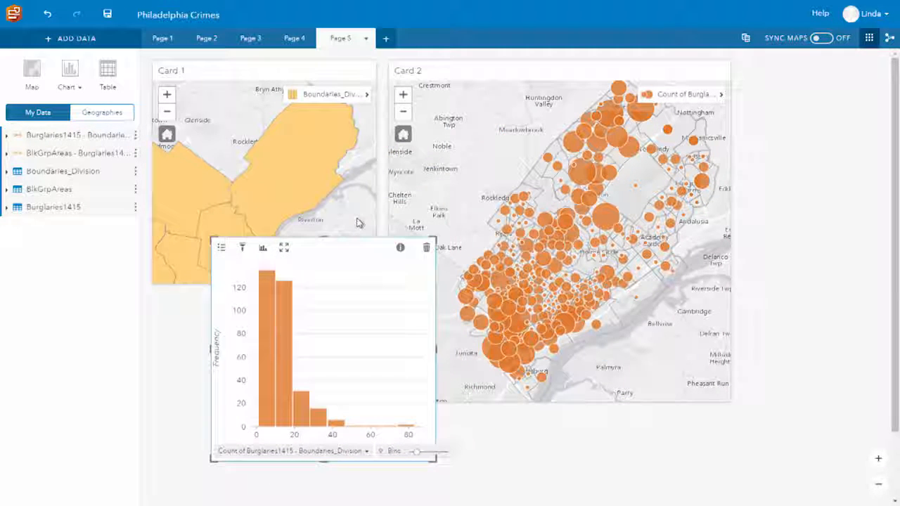
- Highlight the block groups in the highest and lowest histogram intervals on the Card 2 map, and clear the selection
click(407, 427)
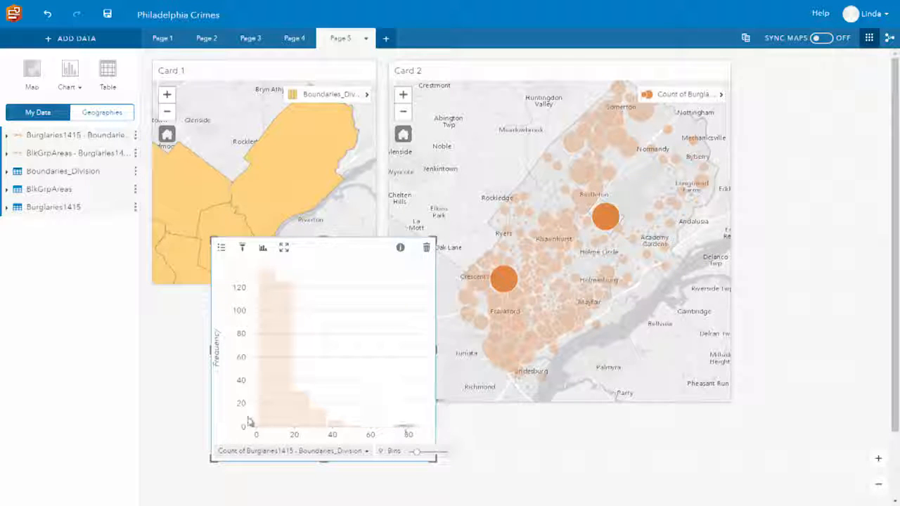
click(269, 414)
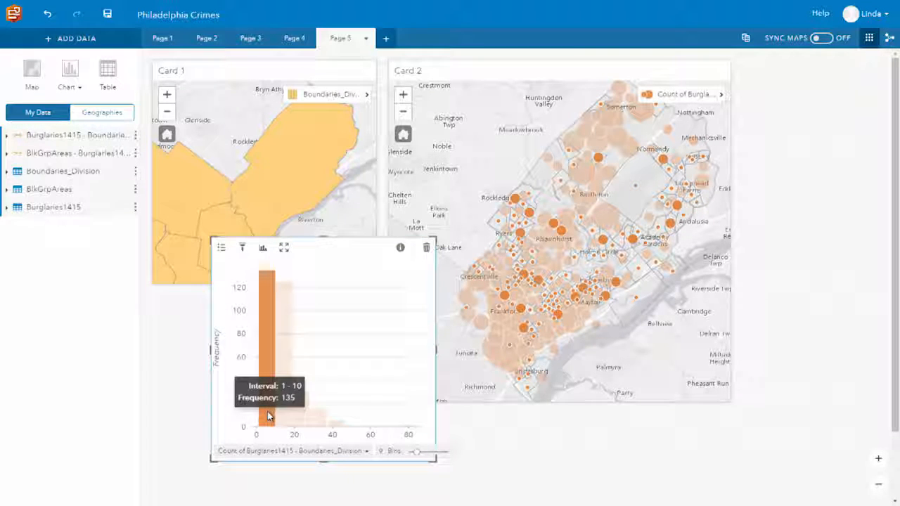
click(475, 444)
click(406, 402)
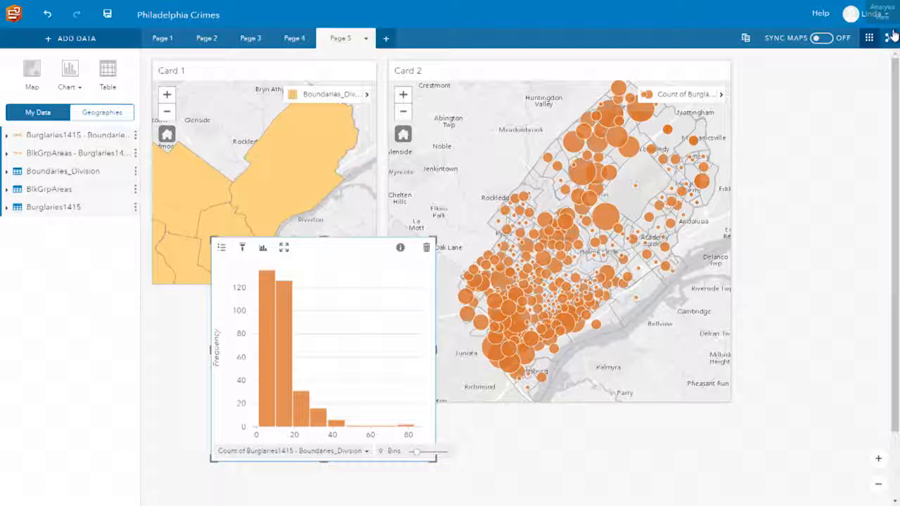
- Switch Page 5 to the Analysis View to examine the workflow behind its cards
click(890, 36)
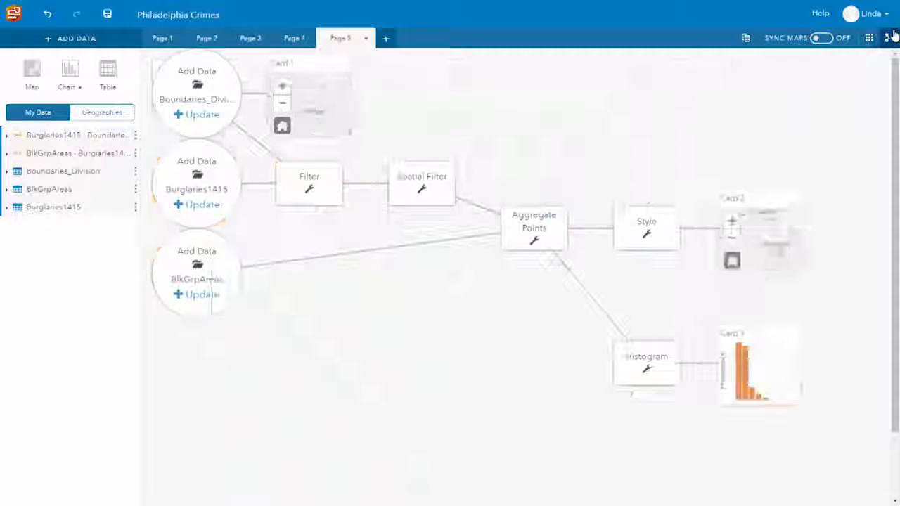